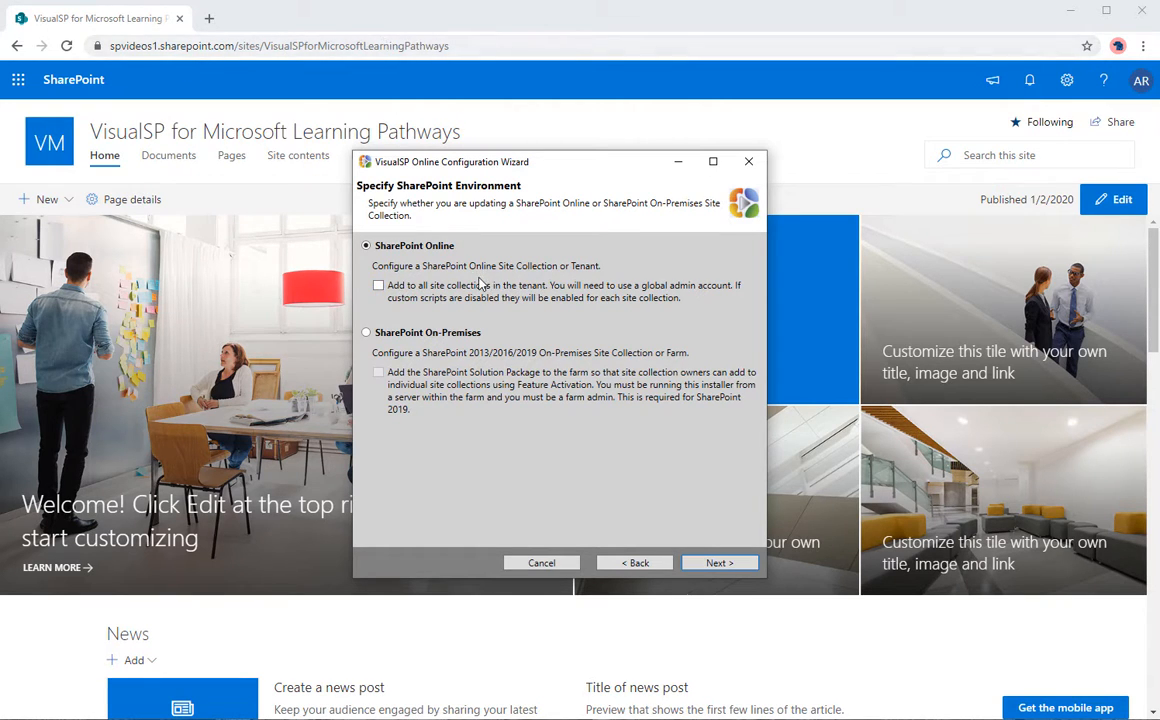
Step: Keep SharePoint Online as the environment and advance to the Enter Credentials page
left_click(718, 564)
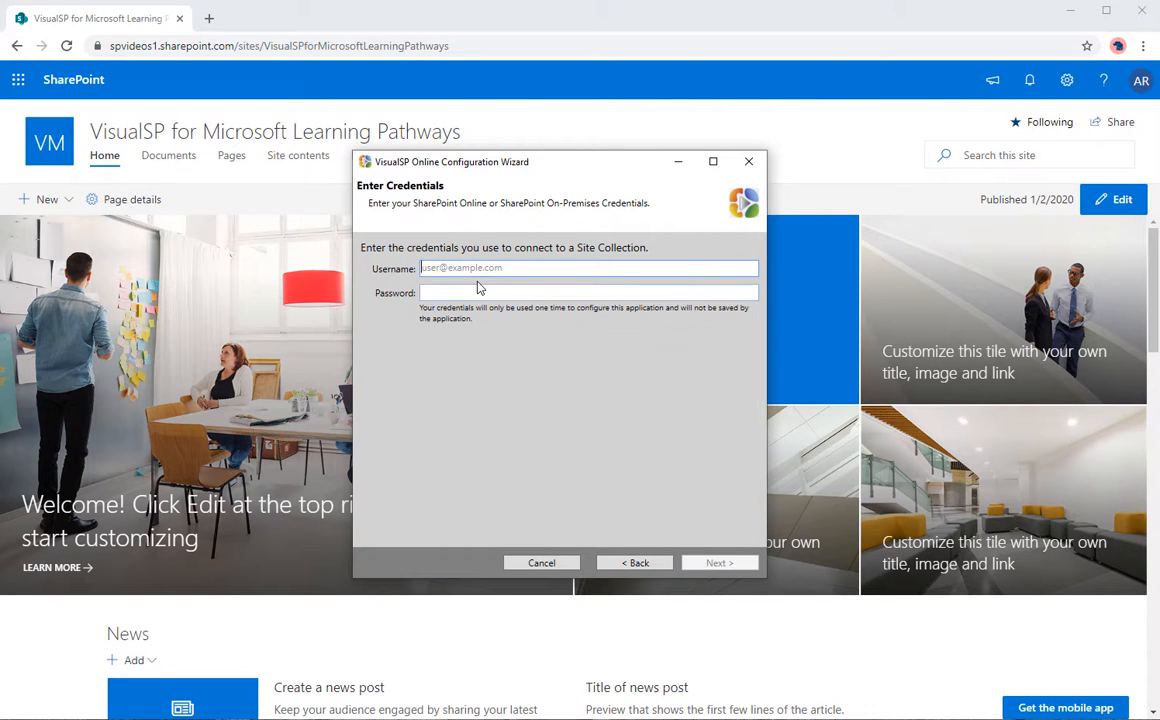
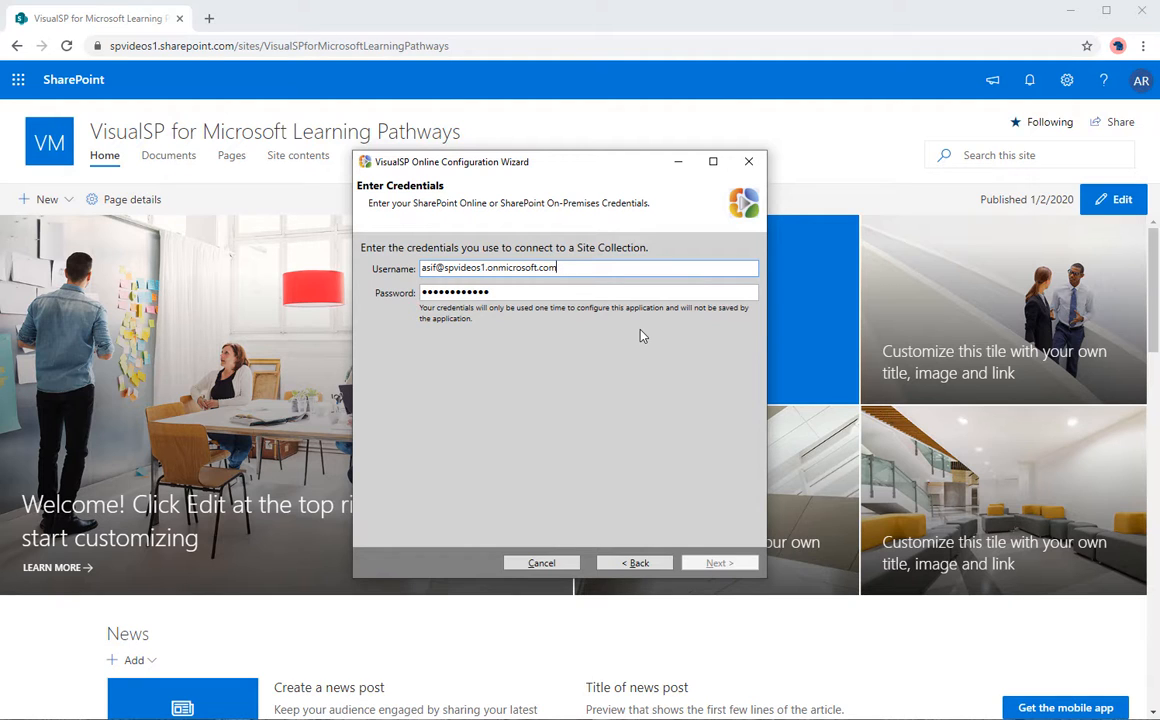
Step: Enter the site collection account's username and password and continue to the site collection URL page
left_click(578, 290)
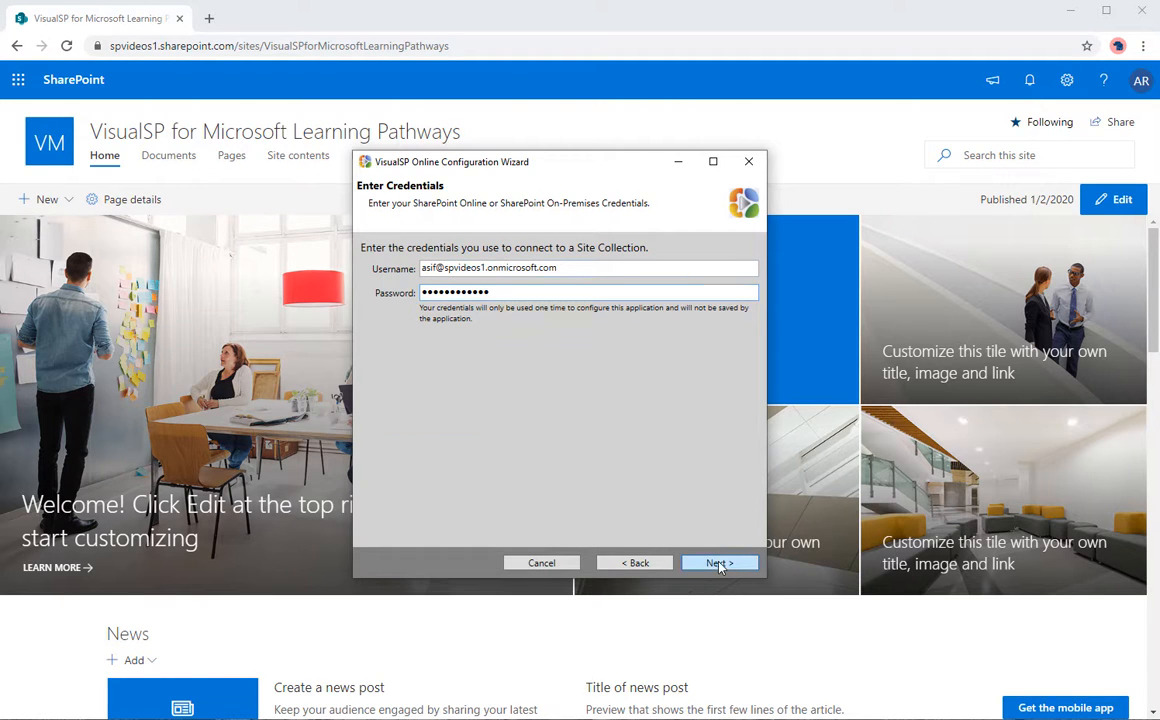
left_click(719, 563)
left_click(538, 282)
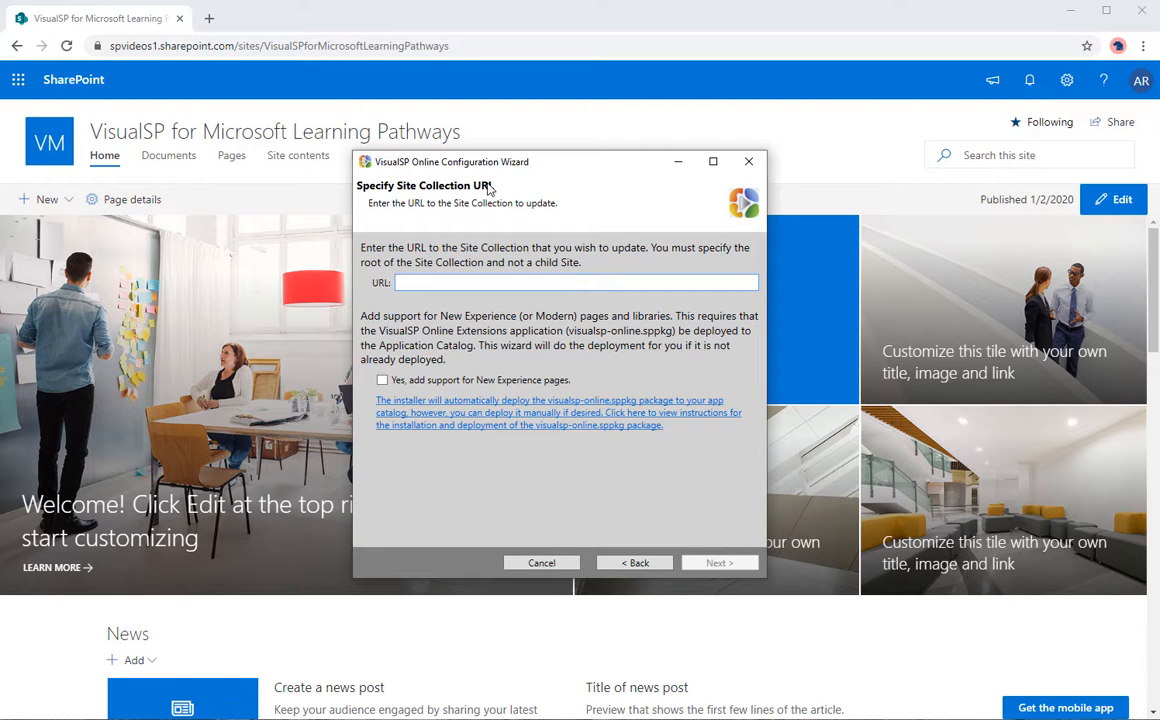
Step: Paste the VisualSPforMicrosoftLearningPathways site collection URL, enable New Experience page support, and continue
type("https://spvideos1.sharepoint.com/sites/VisualSPforMicrosoftLearningPathways")
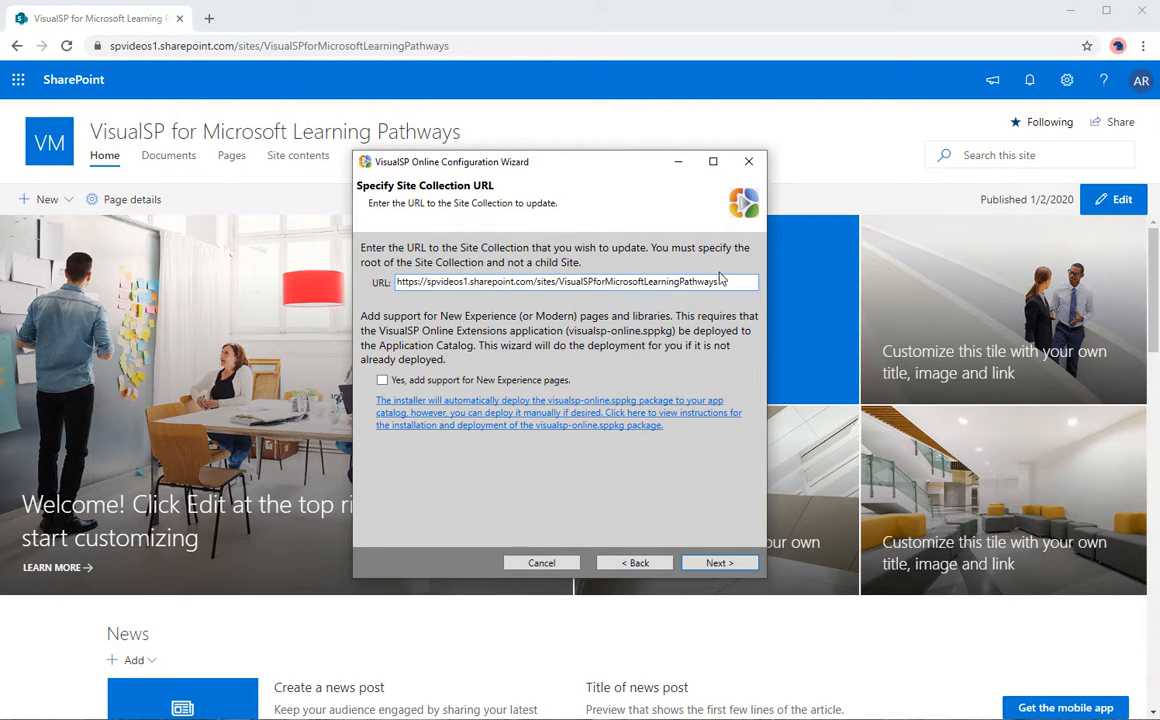
left_click(393, 381)
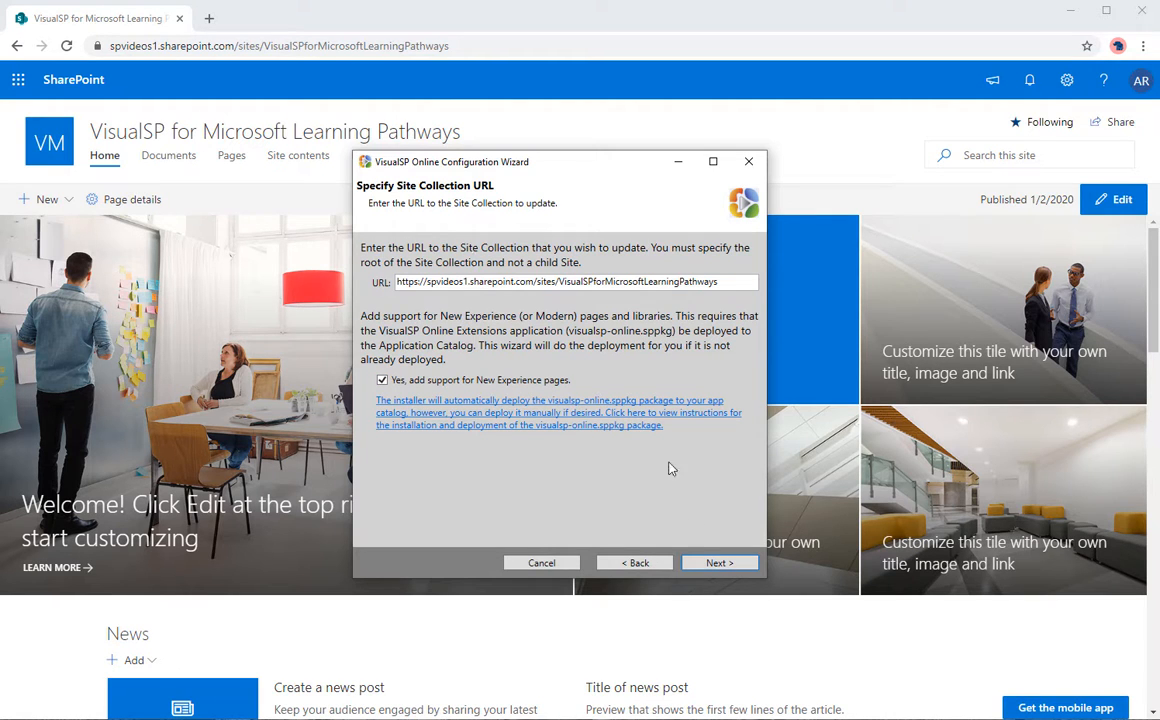
left_click(720, 563)
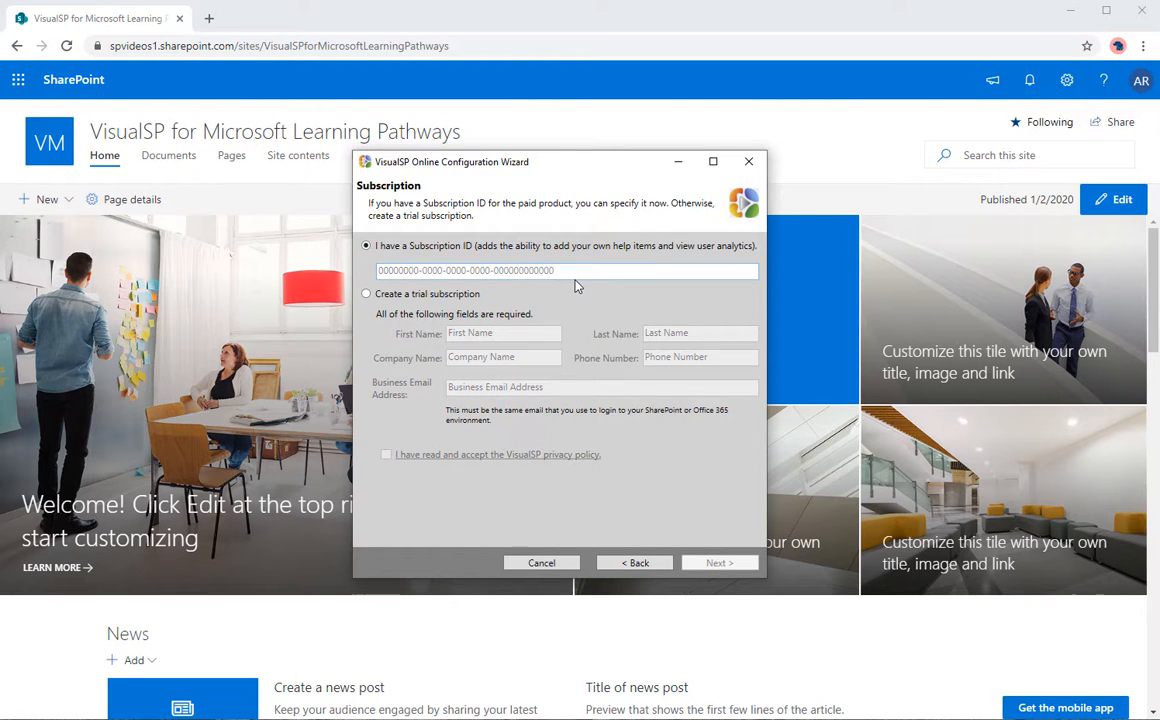
Step: Paste the subscription ID and run validation of the entered information
key("ctrl+v")
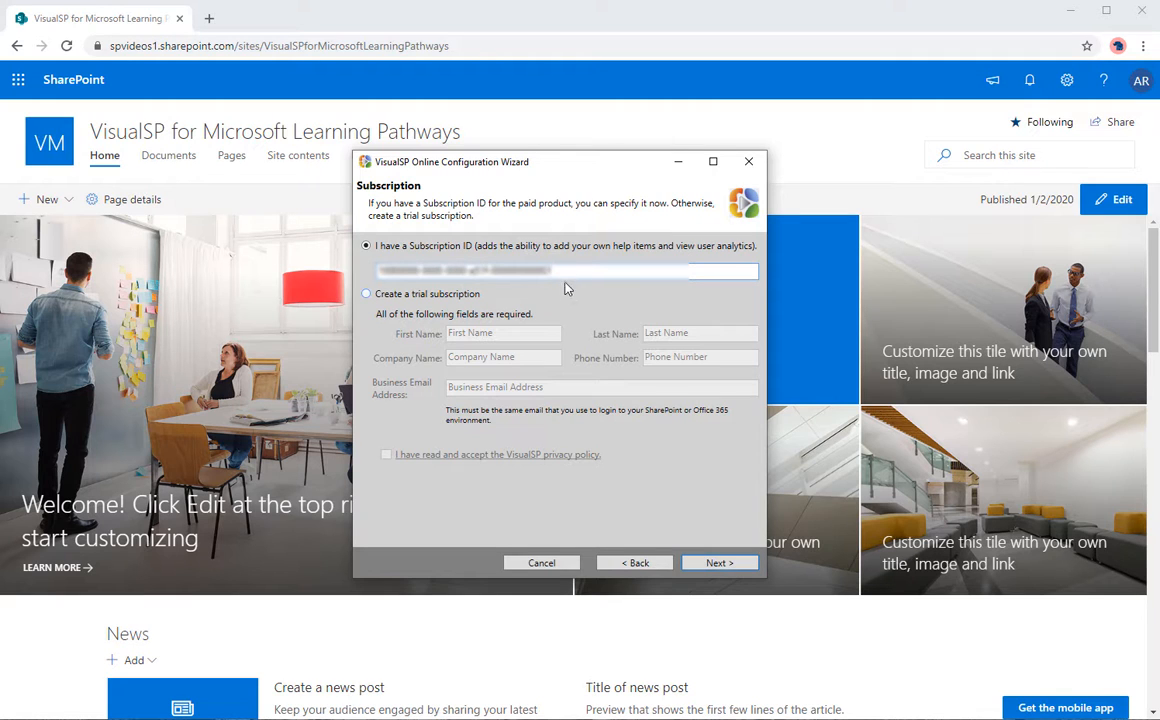
left_click(714, 565)
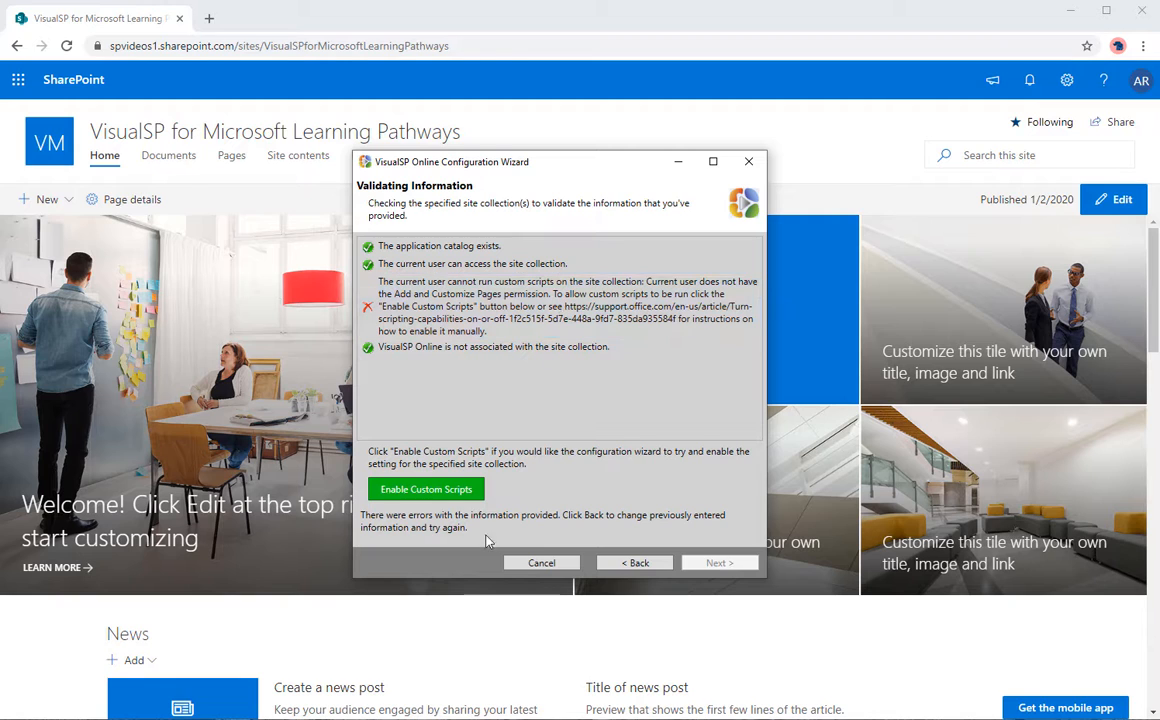
Step: Enable custom scripts on the site collection and run the VisualSP installation
left_click(443, 493)
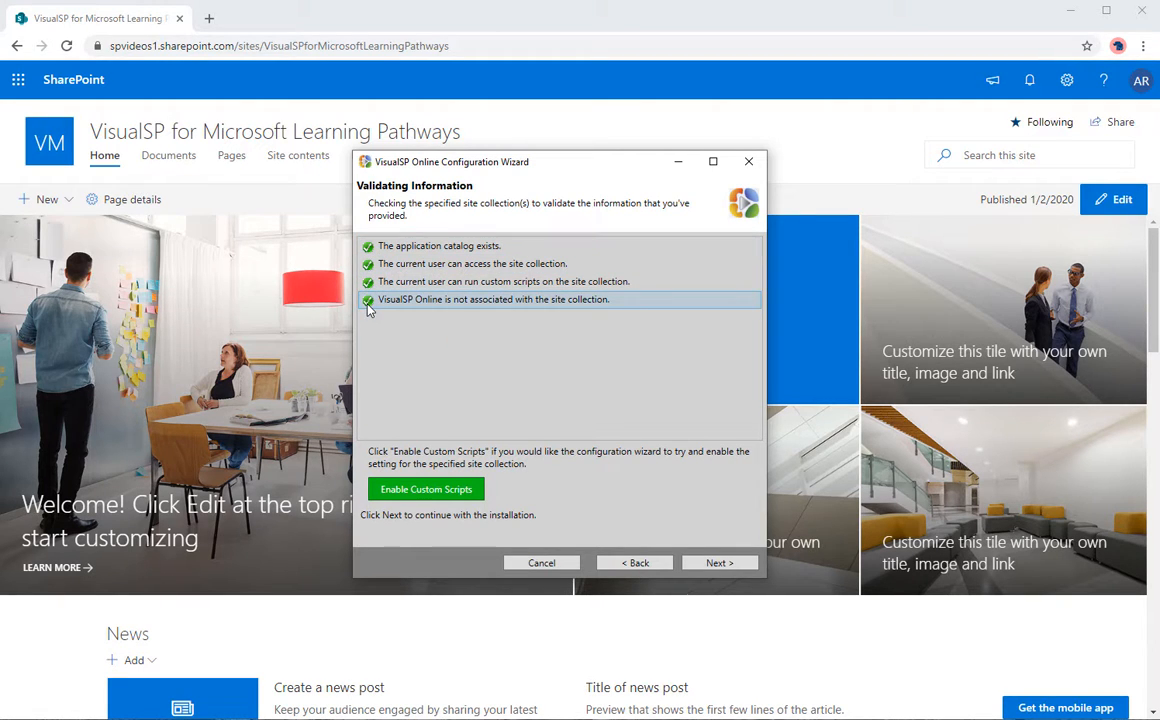
left_click(719, 564)
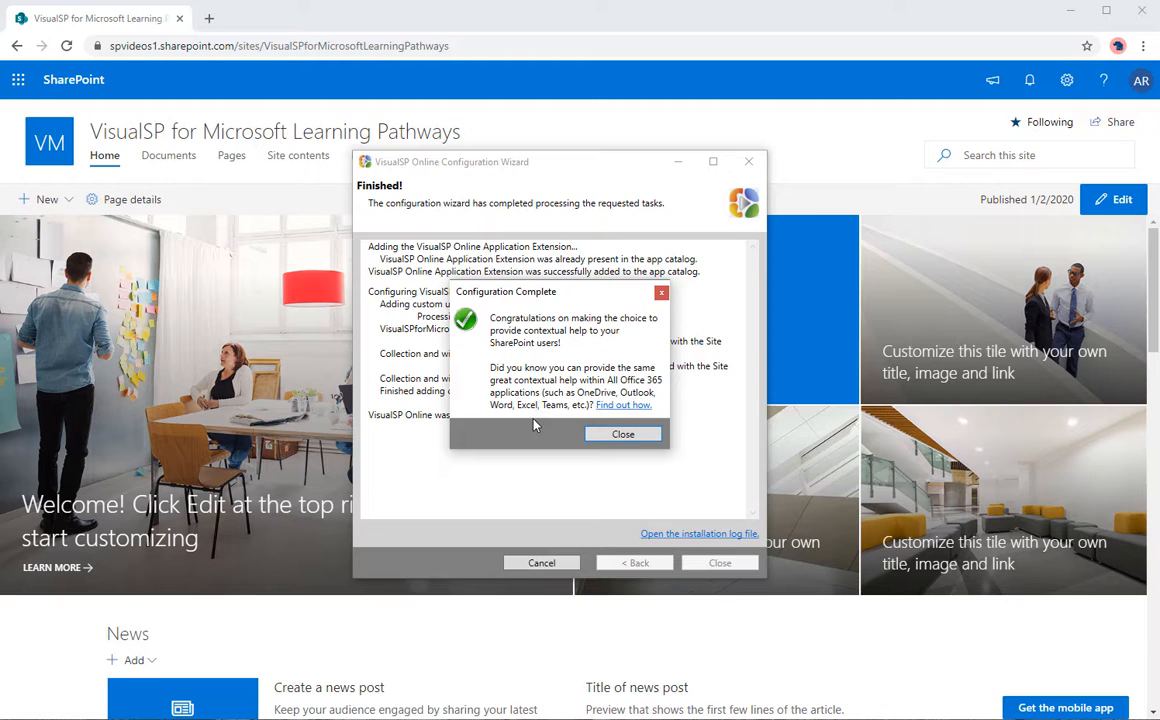
Step: Dismiss the Configuration Complete popup and close the configuration wizard
left_click(623, 434)
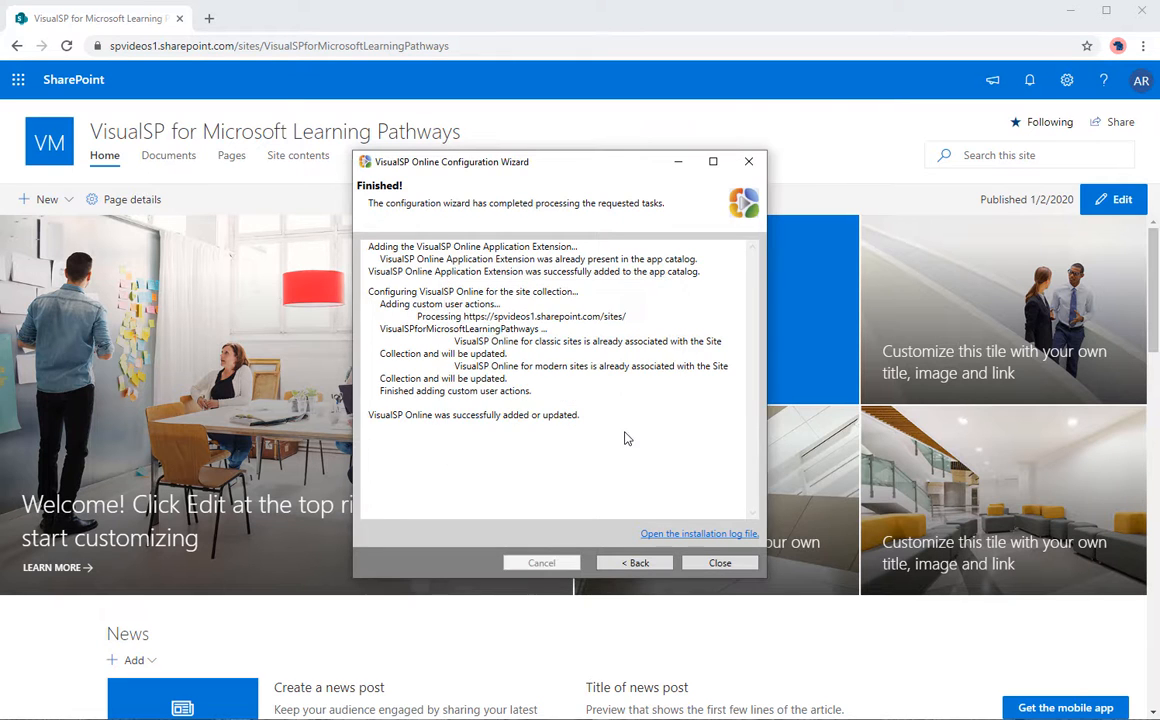
left_click(719, 564)
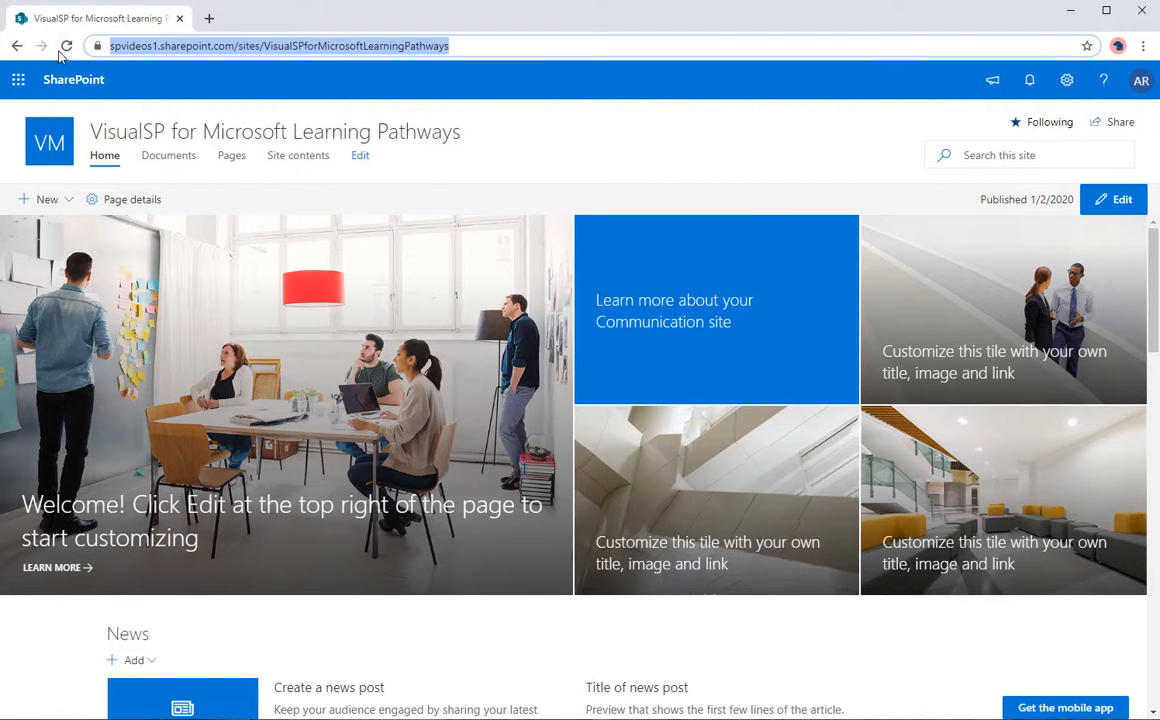
Step: Reload the SharePoint page, open the VisualSP help panel, and preview the Collaborate help item
left_click(67, 46)
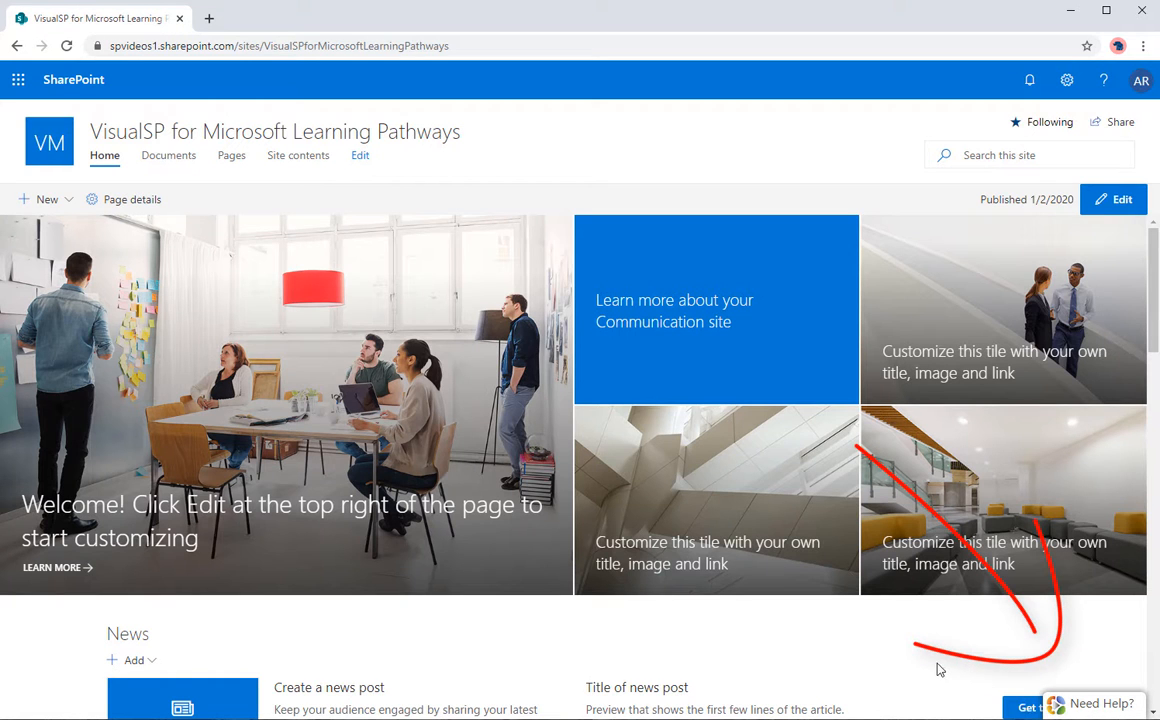
left_click(1070, 706)
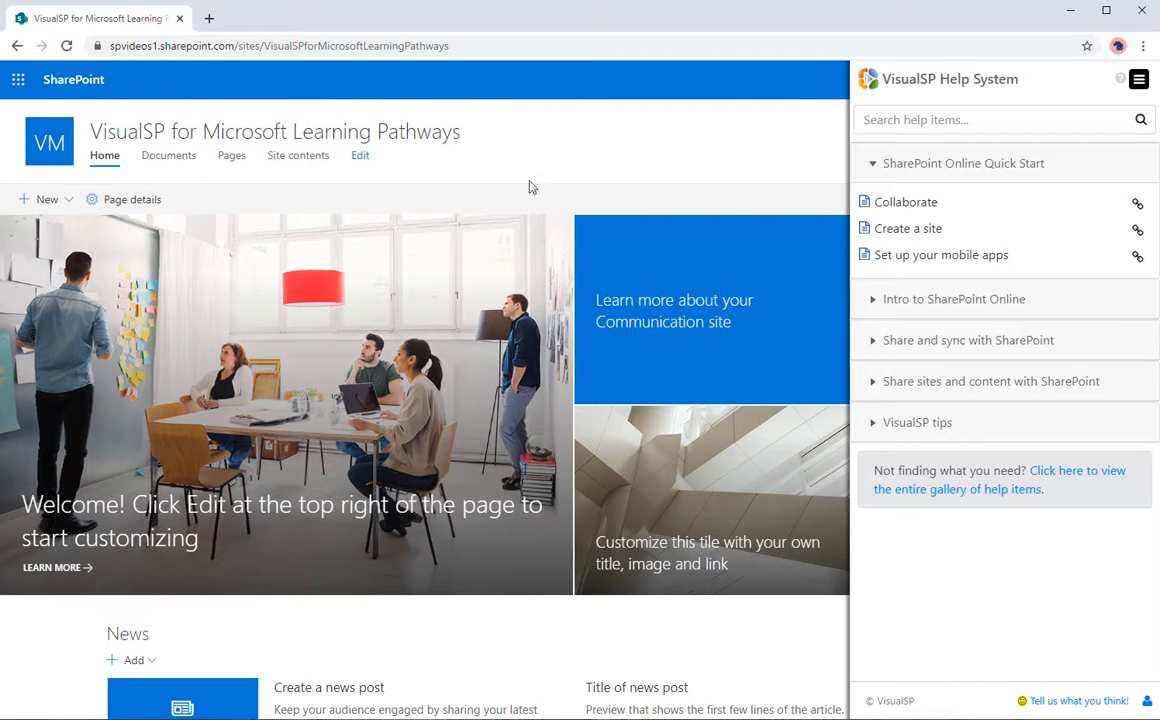
left_click(906, 203)
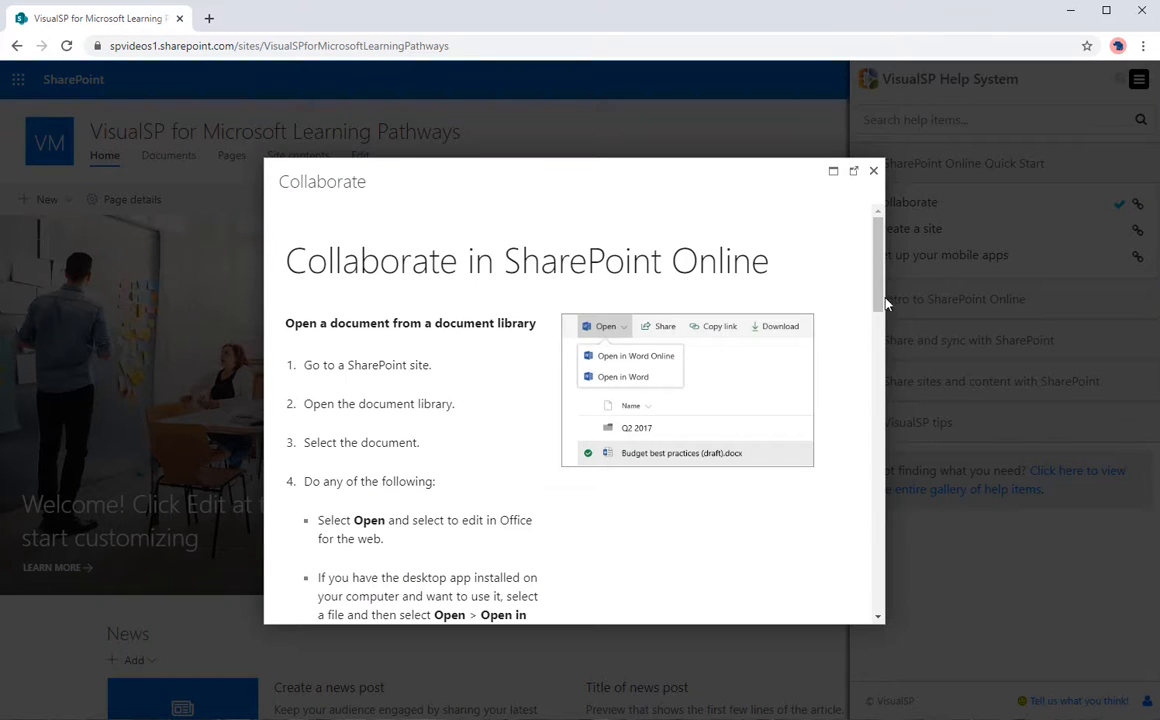
scroll(872, 340, "down", 7)
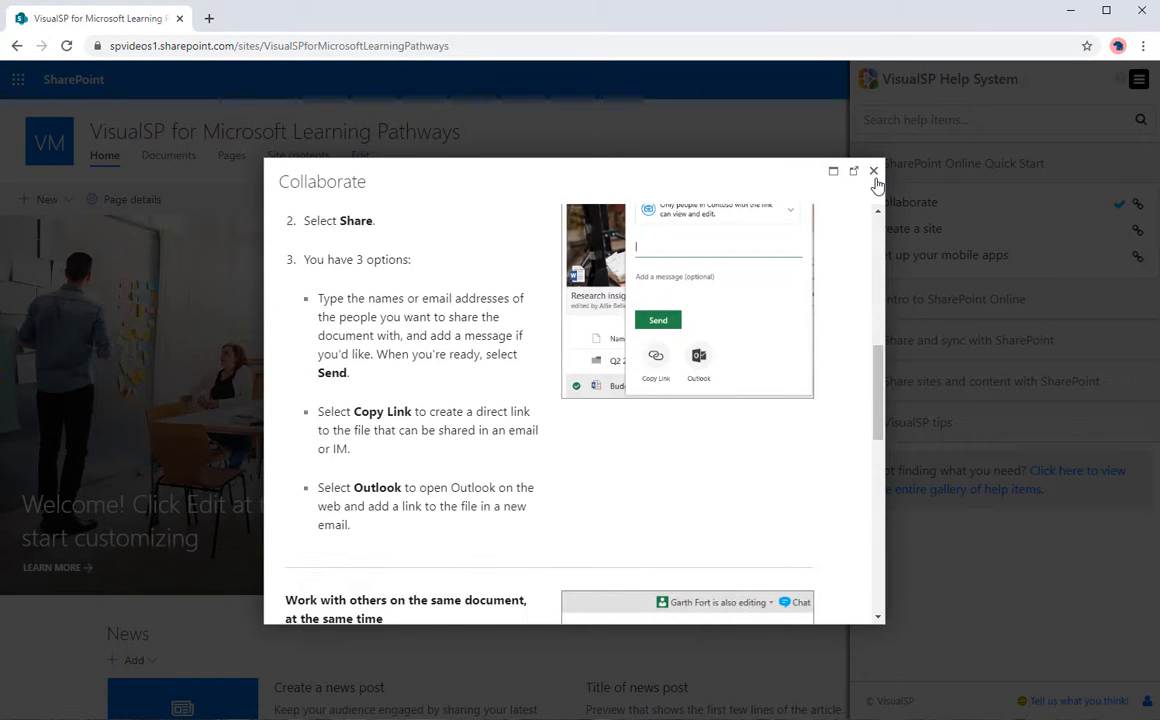
left_click(874, 174)
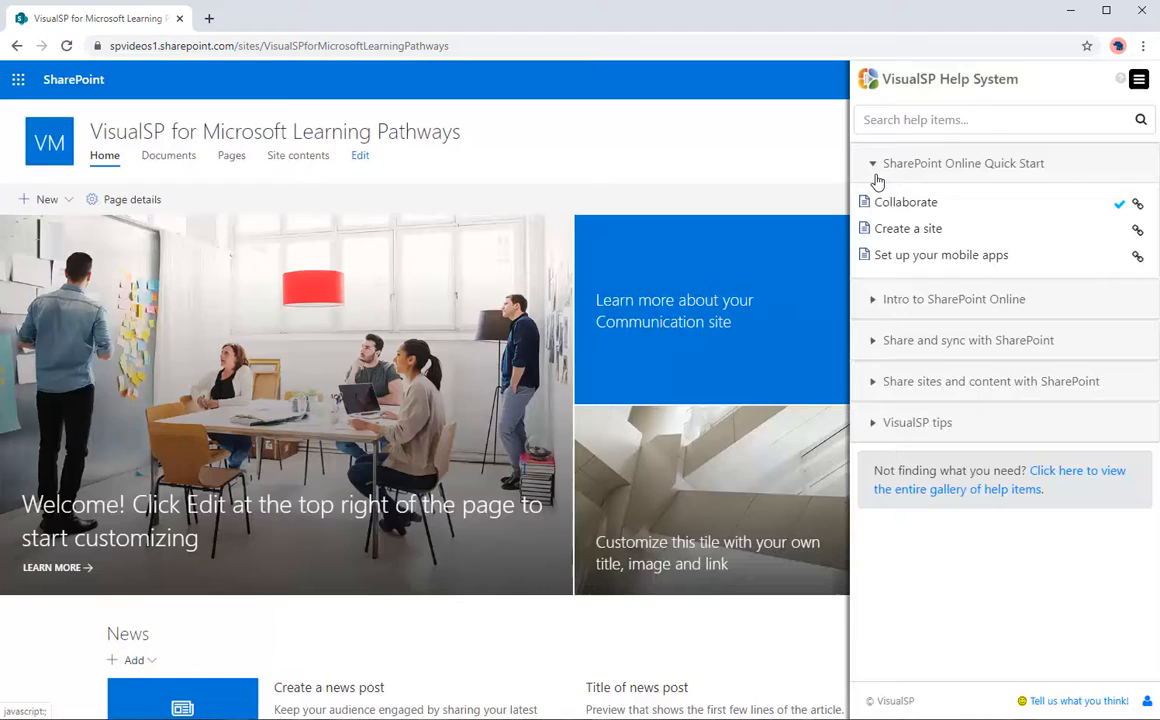
Step: Under Intro to SharePoint Online, read the 'What is SharePoint Online?' item, then close it
left_click(933, 300)
left_click(930, 308)
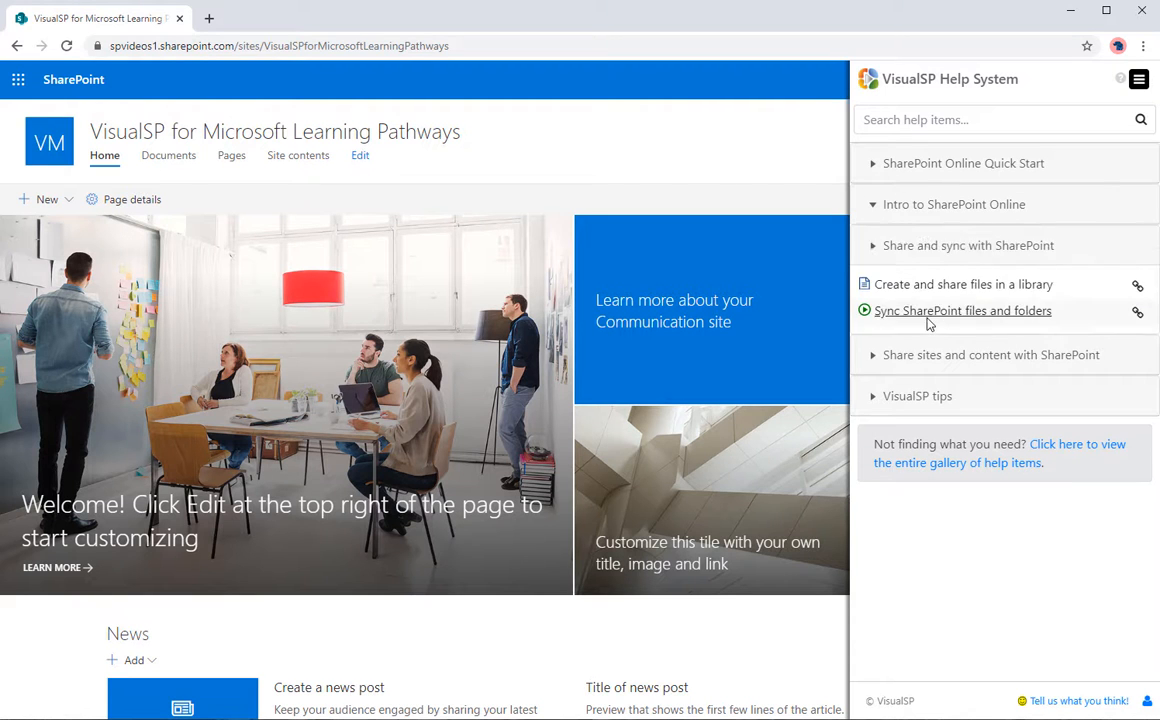
left_click(930, 206)
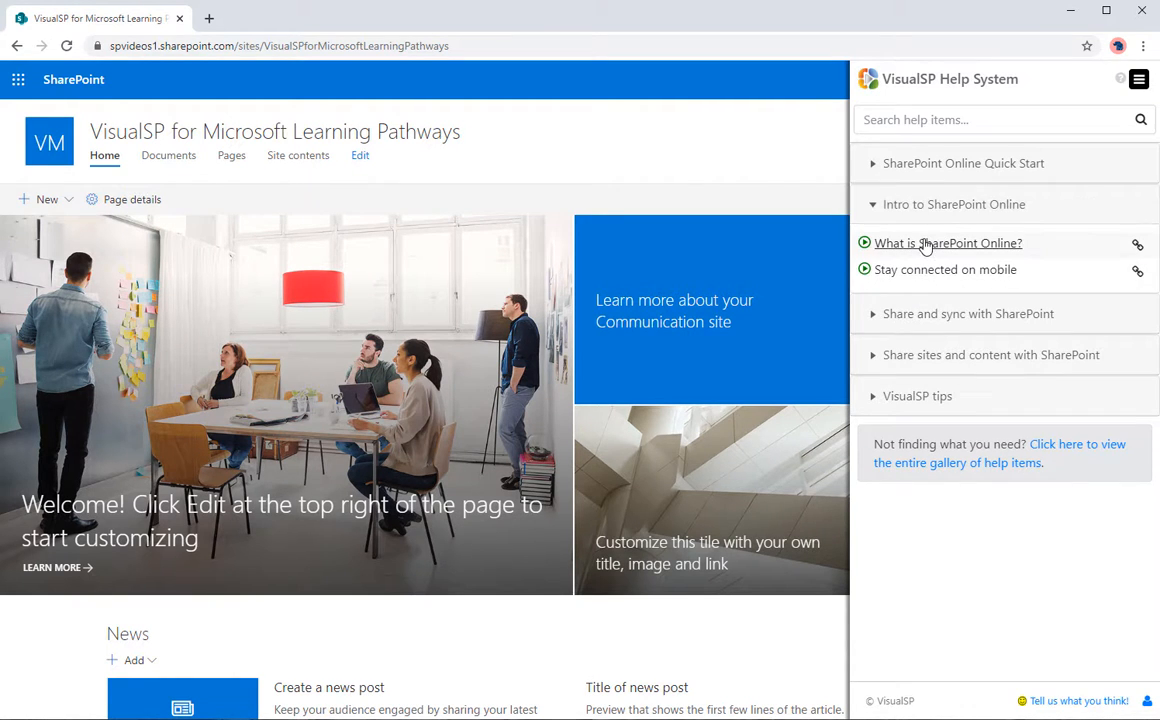
left_click(925, 244)
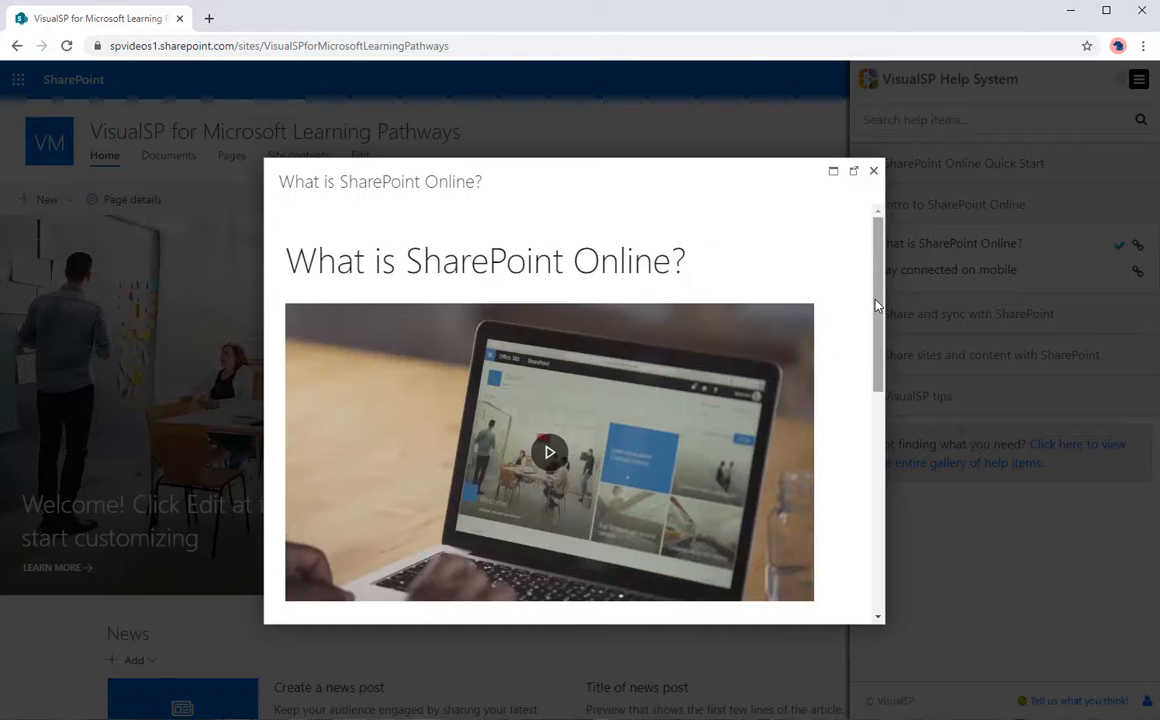
scroll(867, 345, "down", 2)
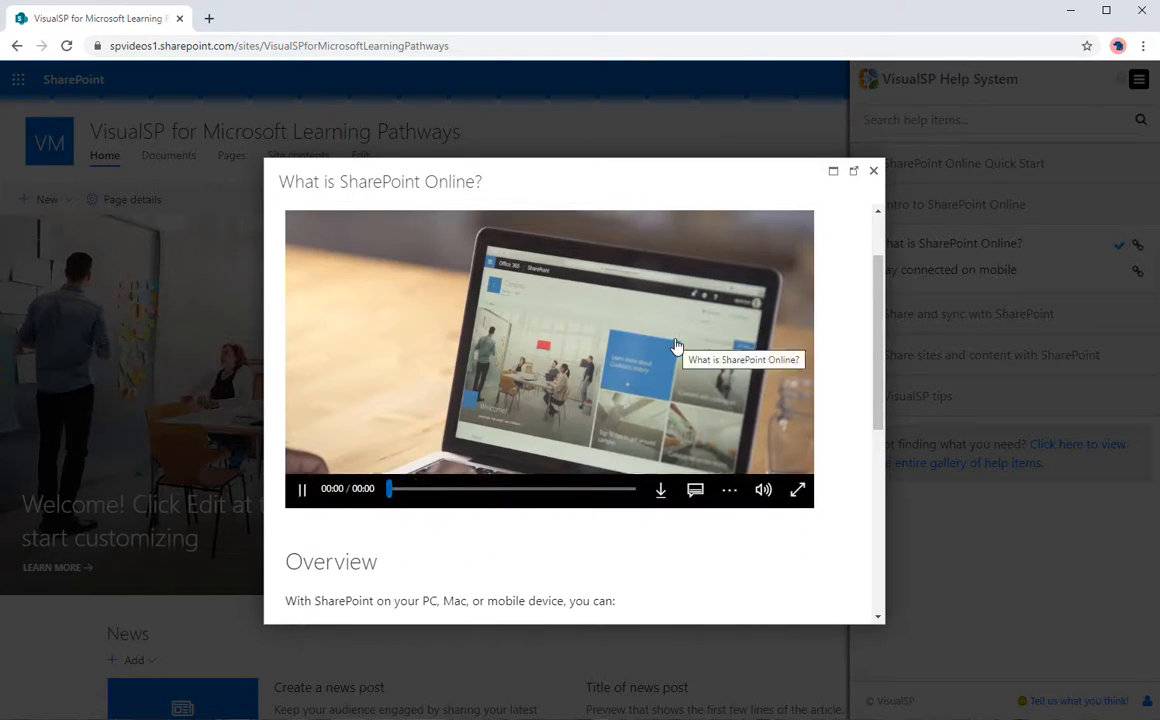
scroll(882, 333, "down", 3)
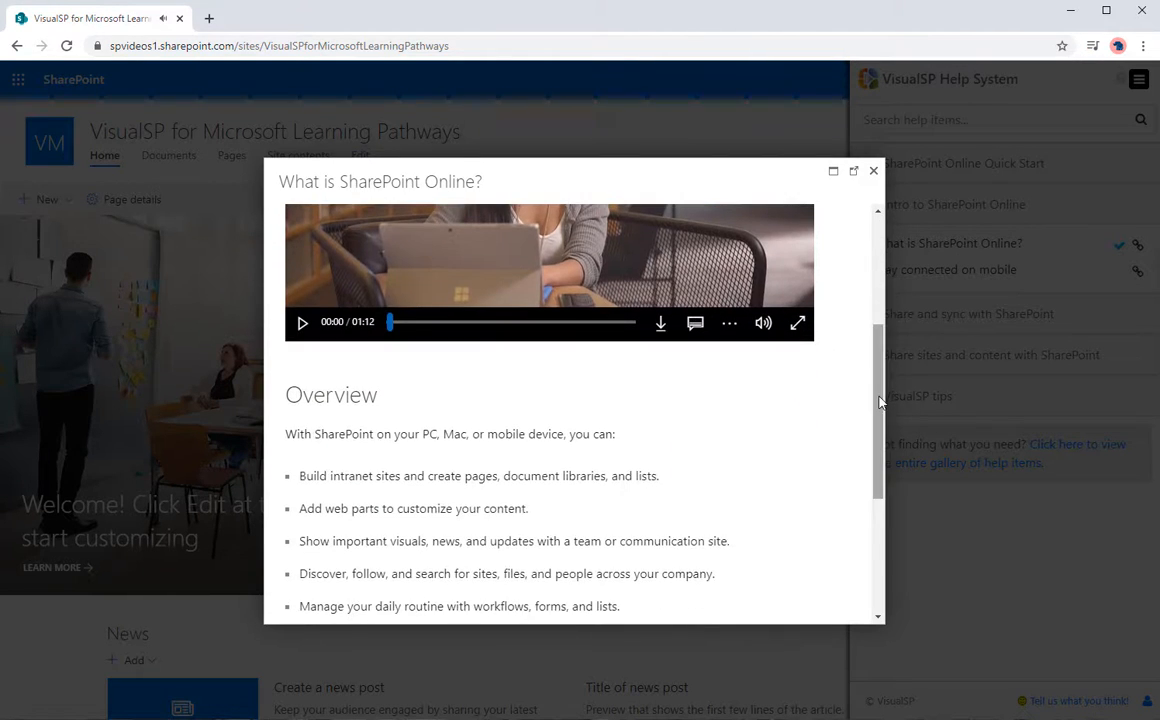
left_click(873, 171)
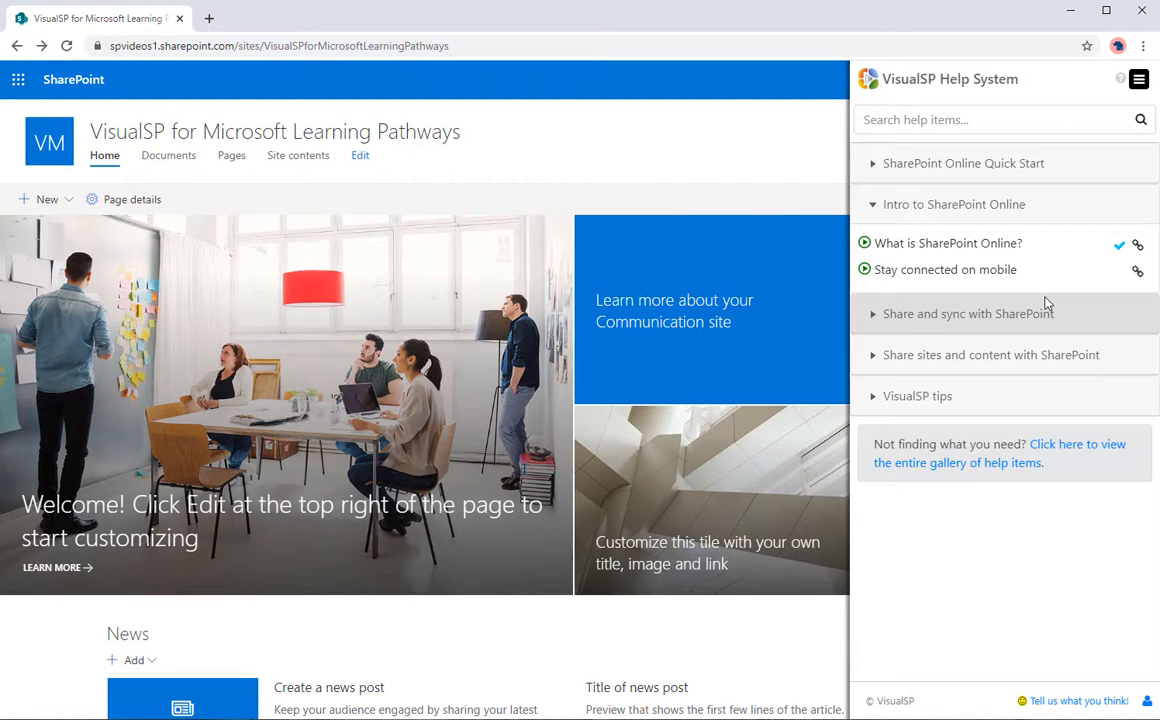
Step: Search the full help library for 'excel', preview 'Get started with Excel', then clear the search
left_click(926, 119)
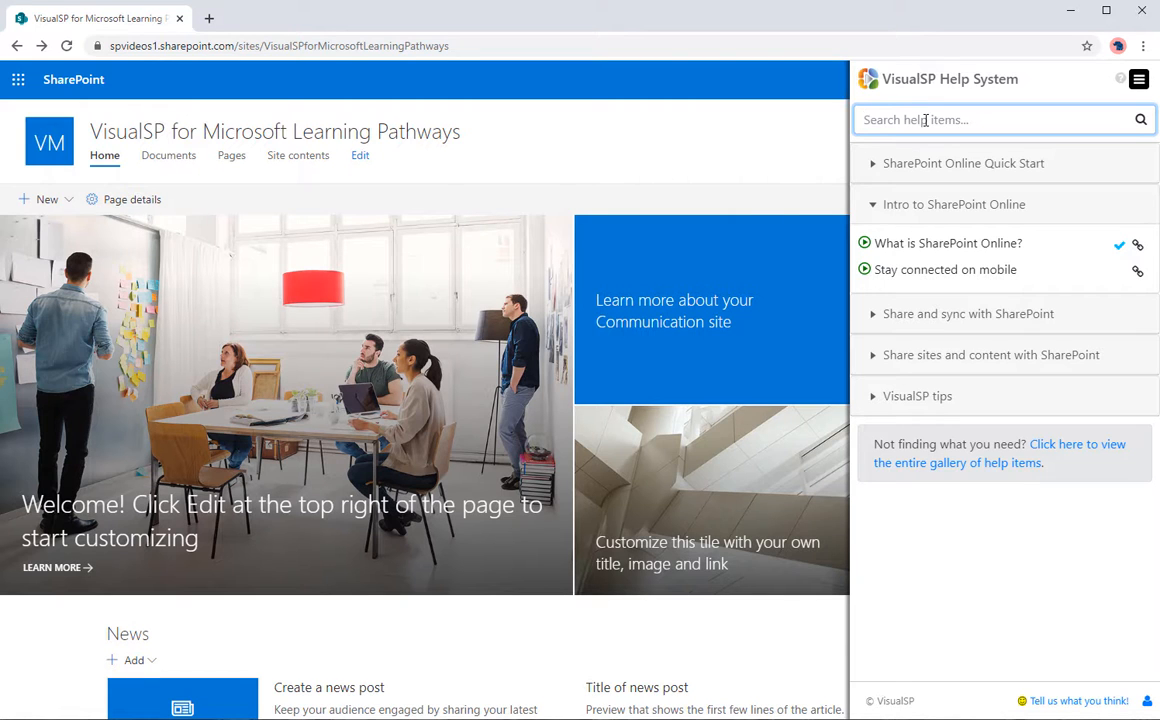
type("excel")
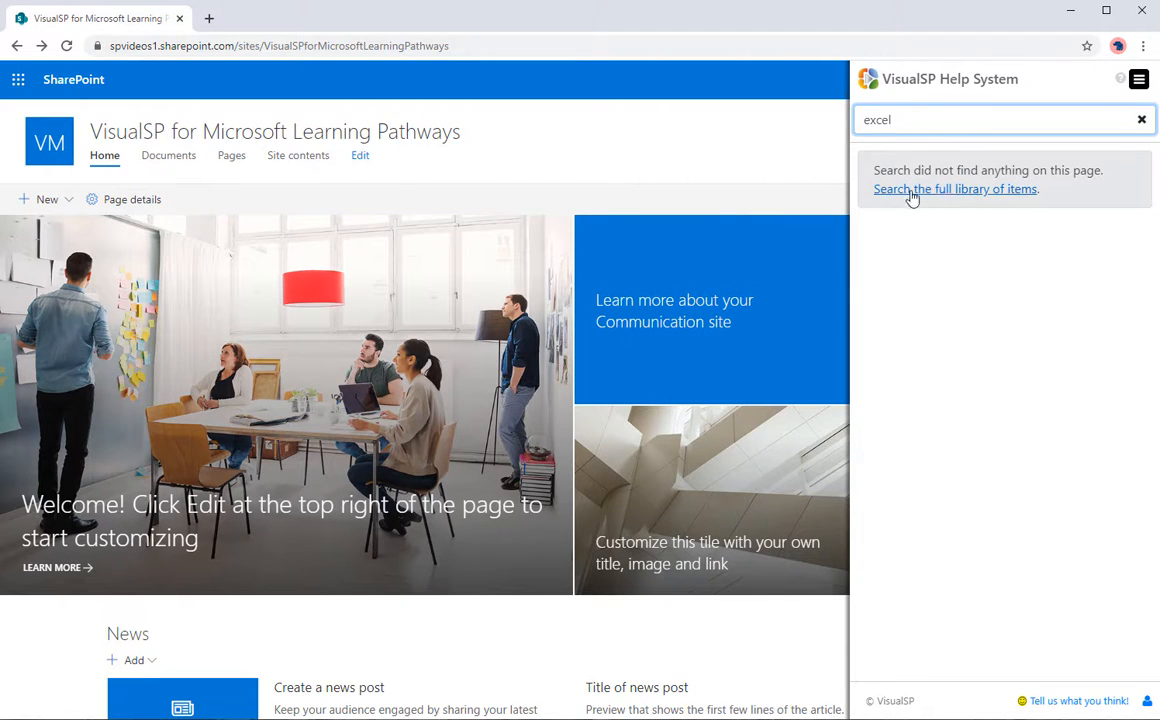
left_click(945, 190)
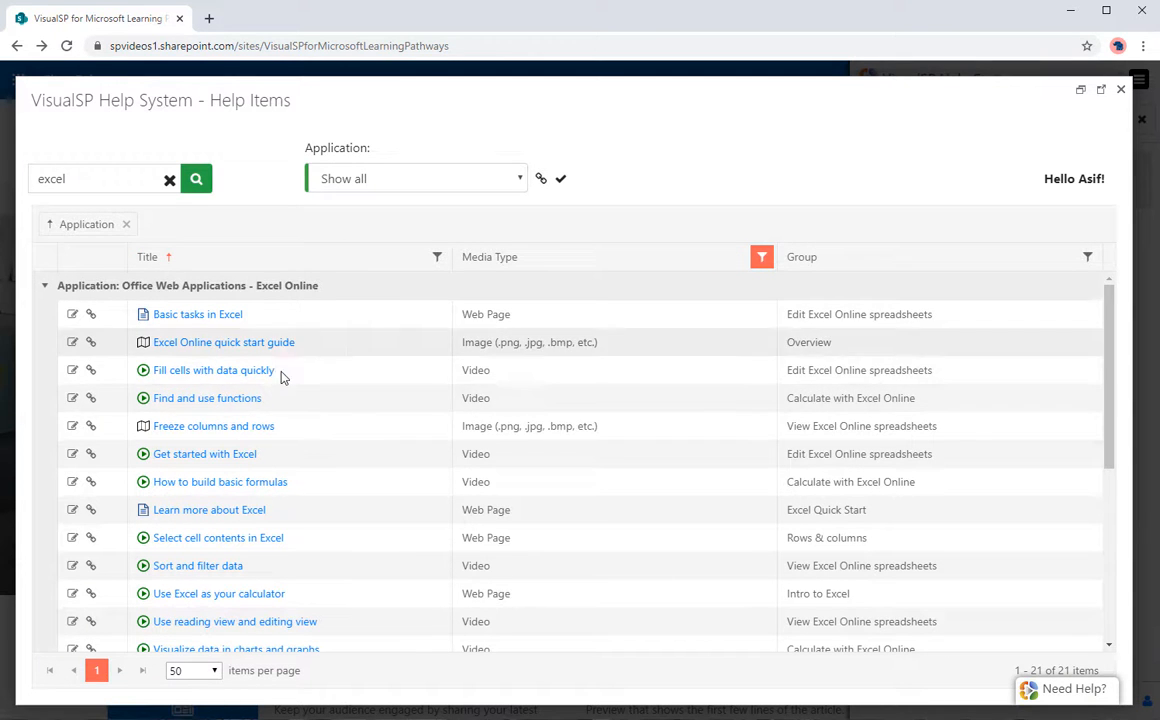
left_click(229, 460)
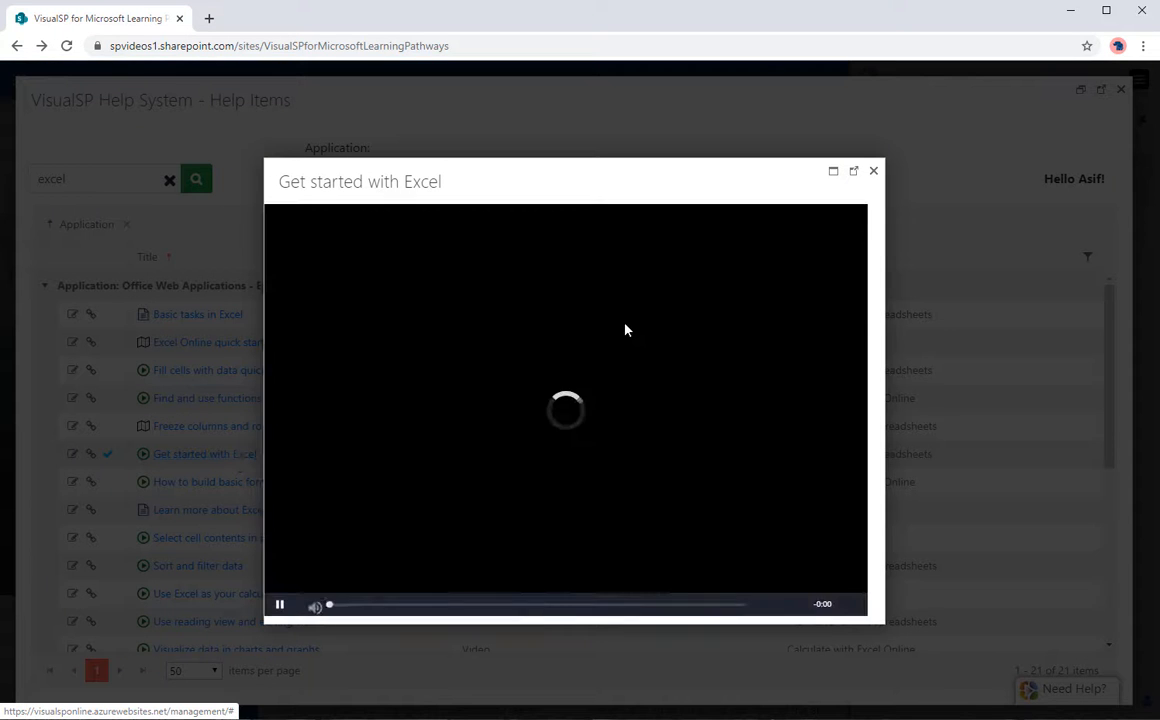
left_click(874, 172)
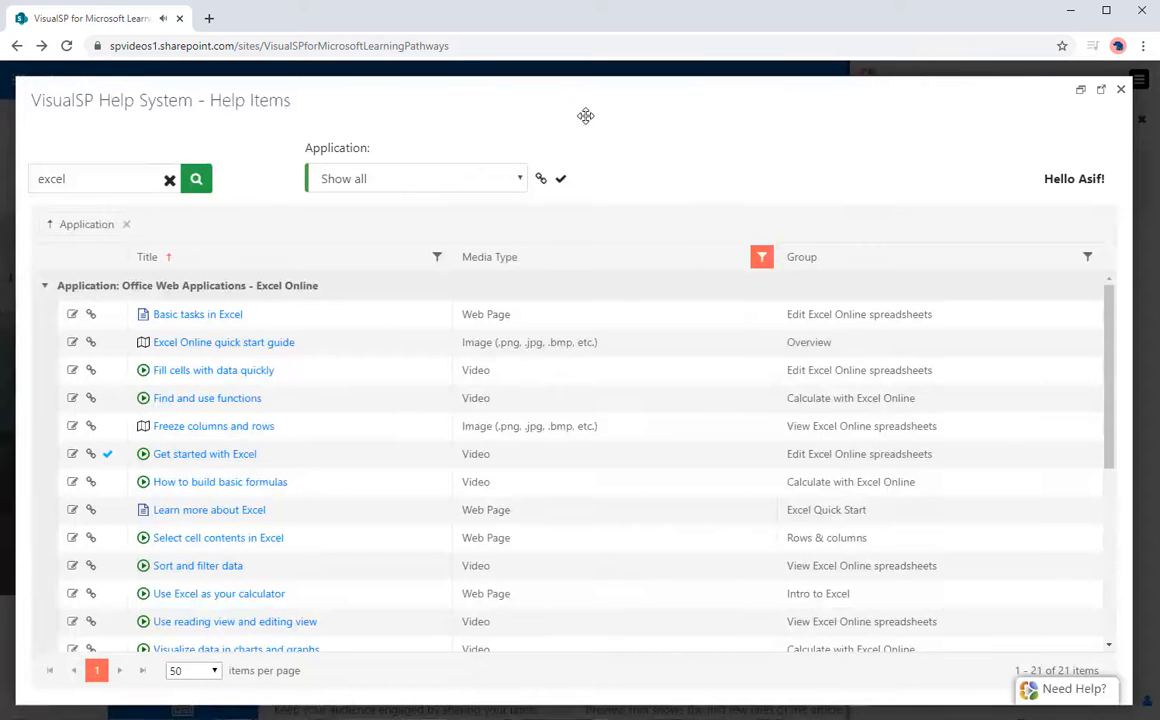
left_click(168, 180)
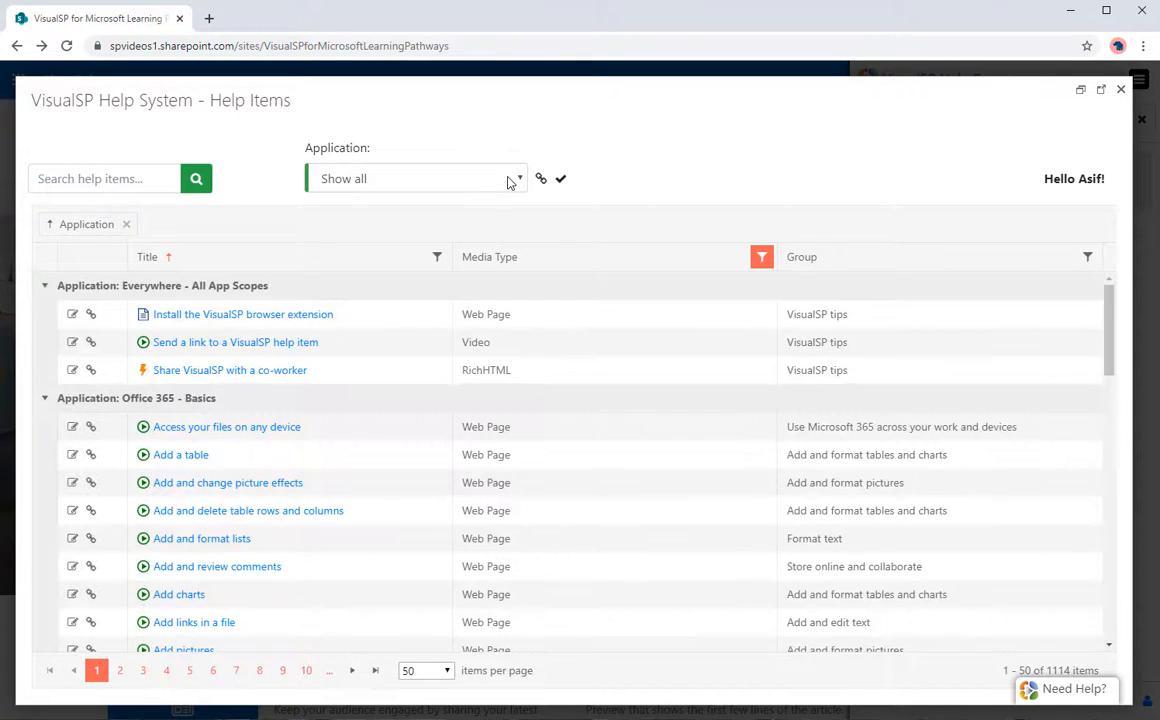
Step: Filter the help-items library to PowerPoint Online and group the items by Group
left_click(509, 181)
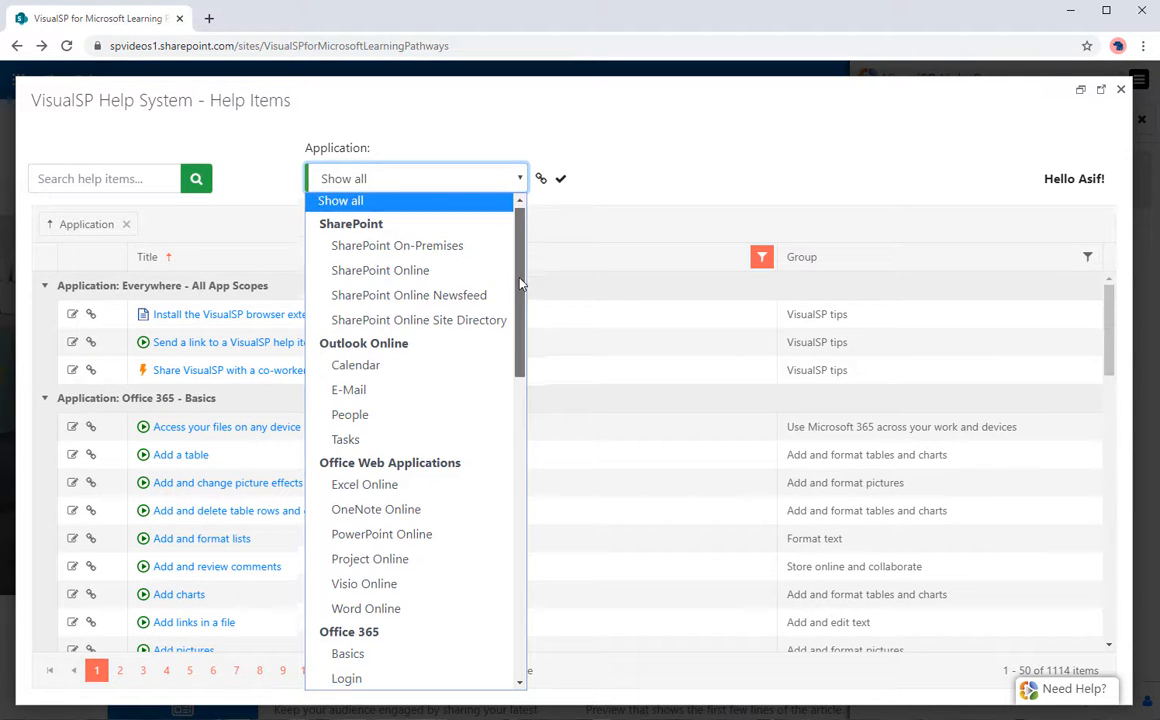
scroll(519, 320, "down", 2)
scroll(519, 320, "down", 1)
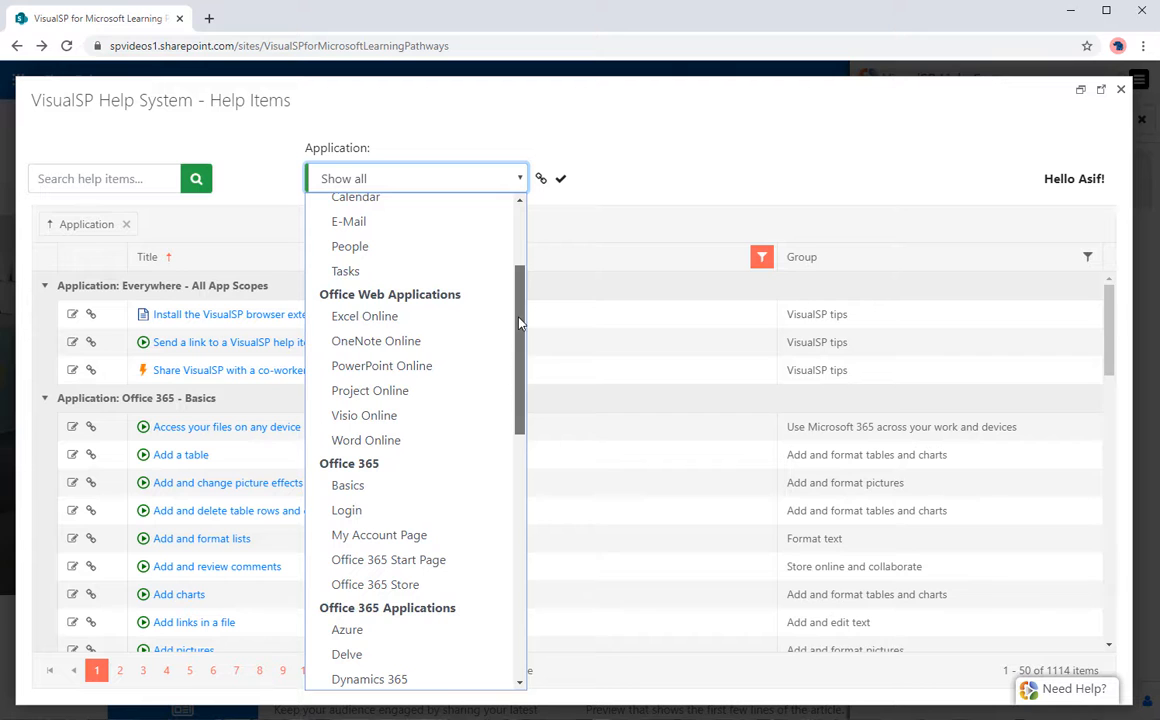
left_click(427, 367)
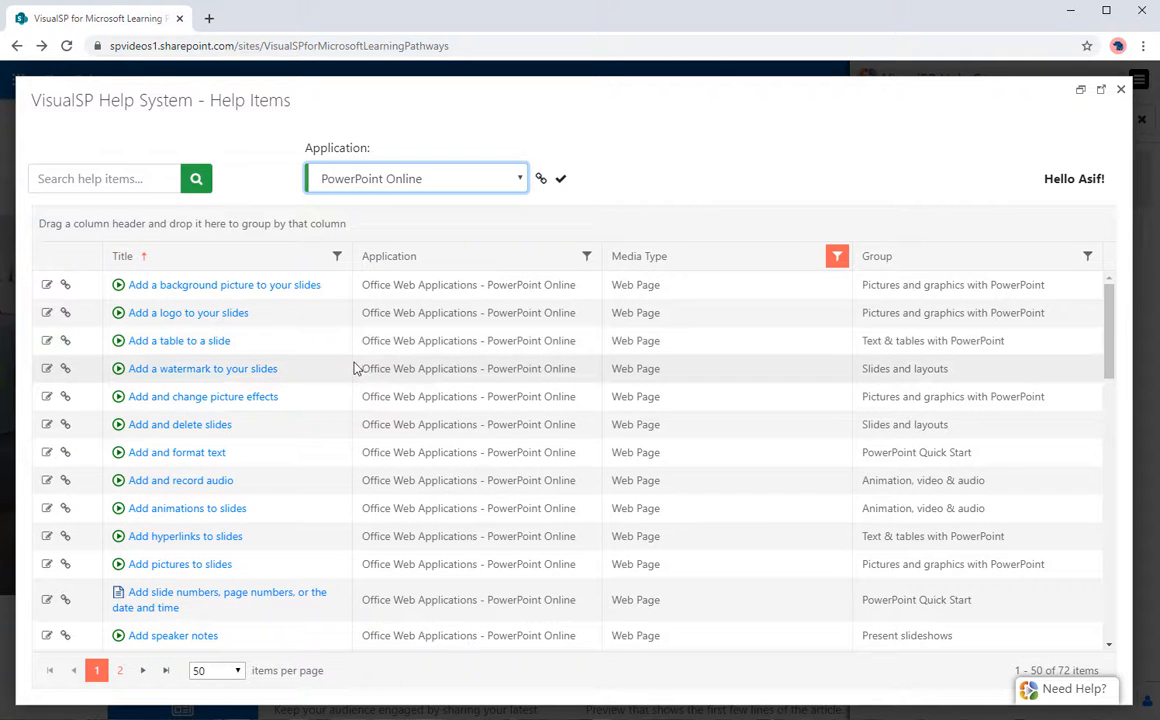
scroll(207, 448, "down", 3)
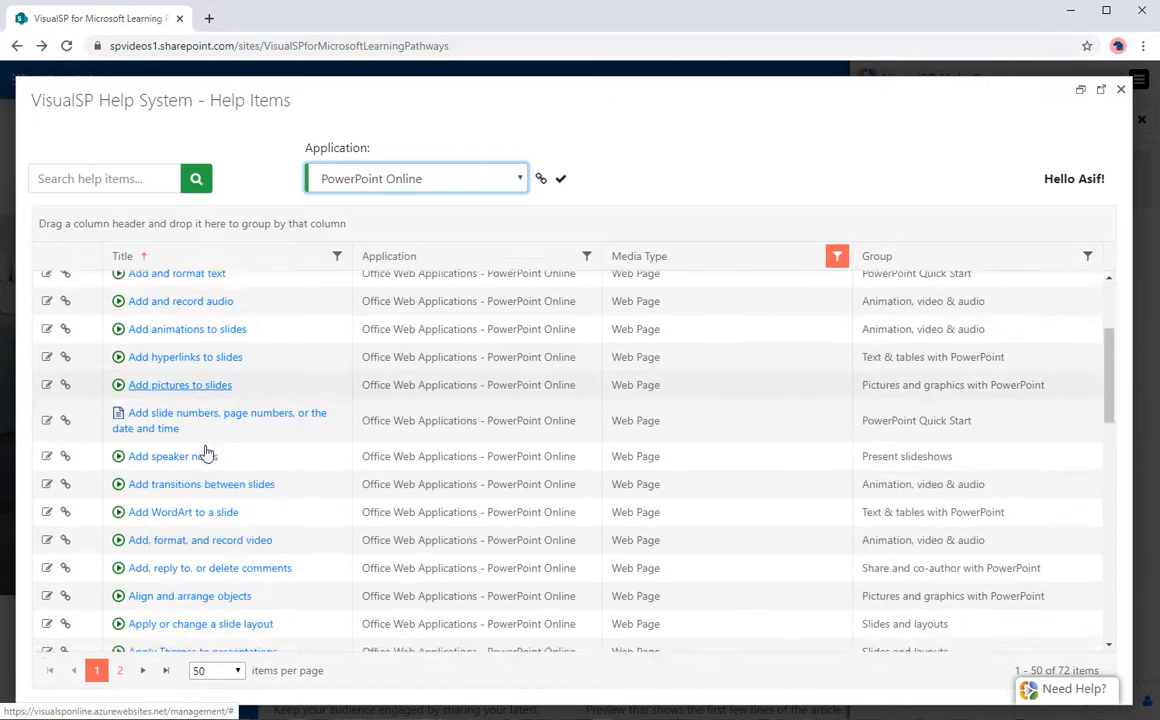
scroll(205, 455, "down", 1)
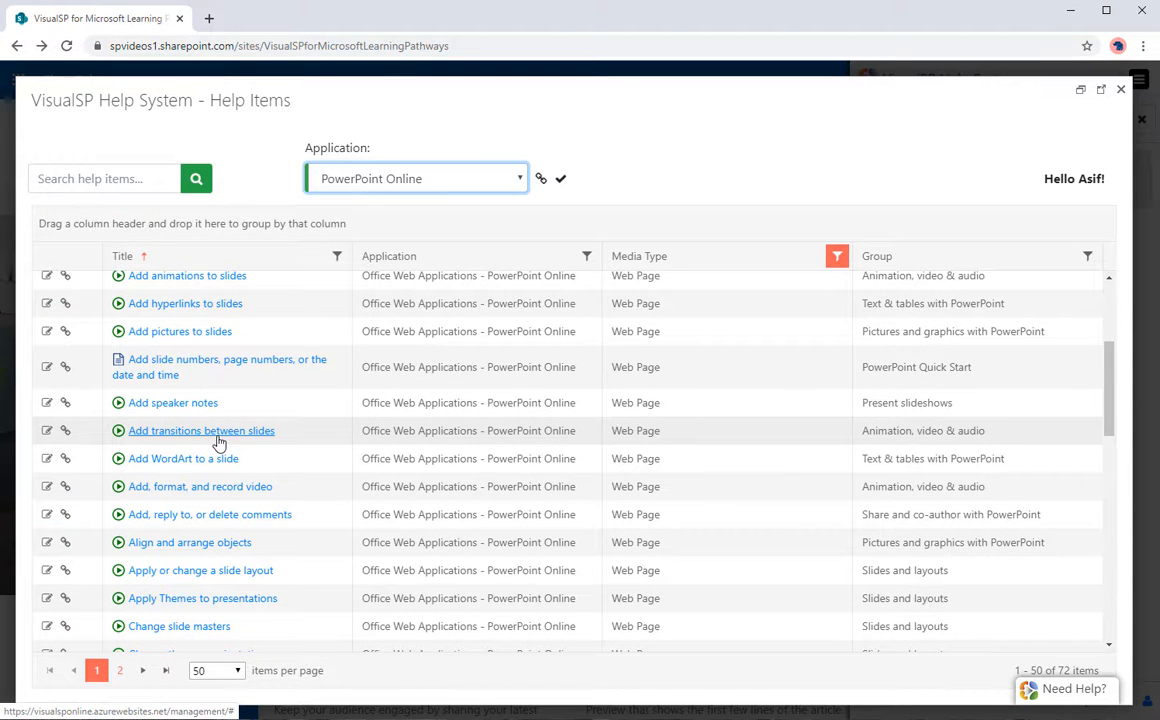
scroll(700, 262, "up", 4)
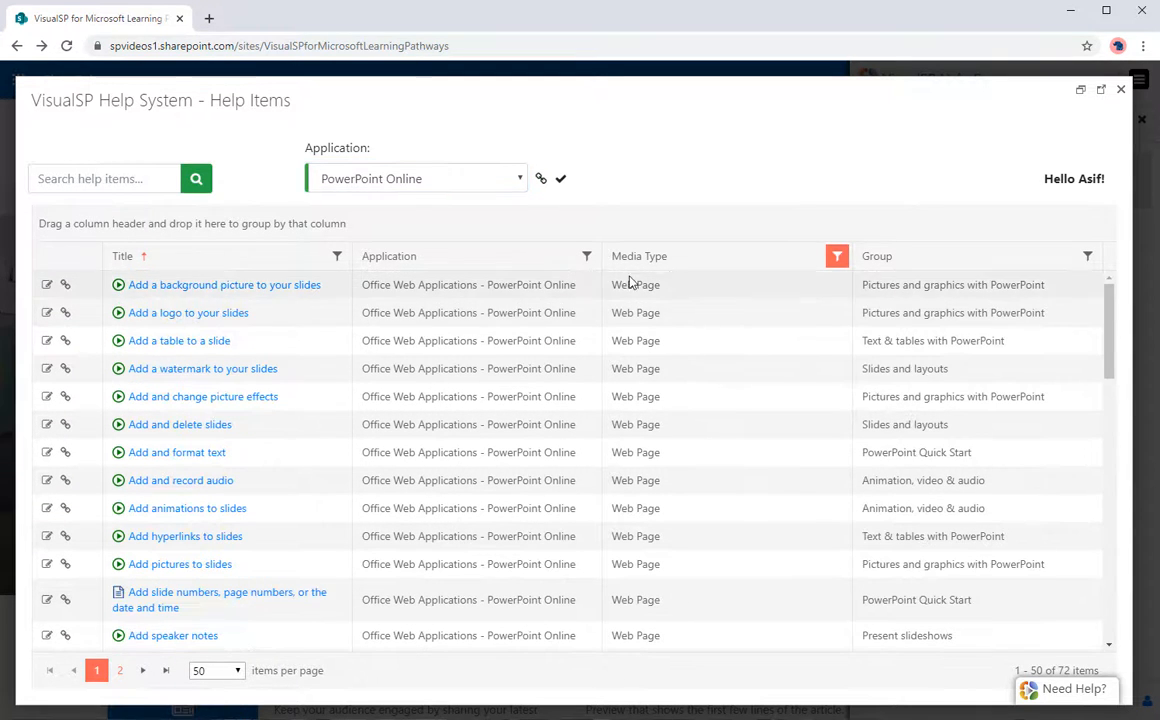
left_click_drag(885, 258, 235, 229)
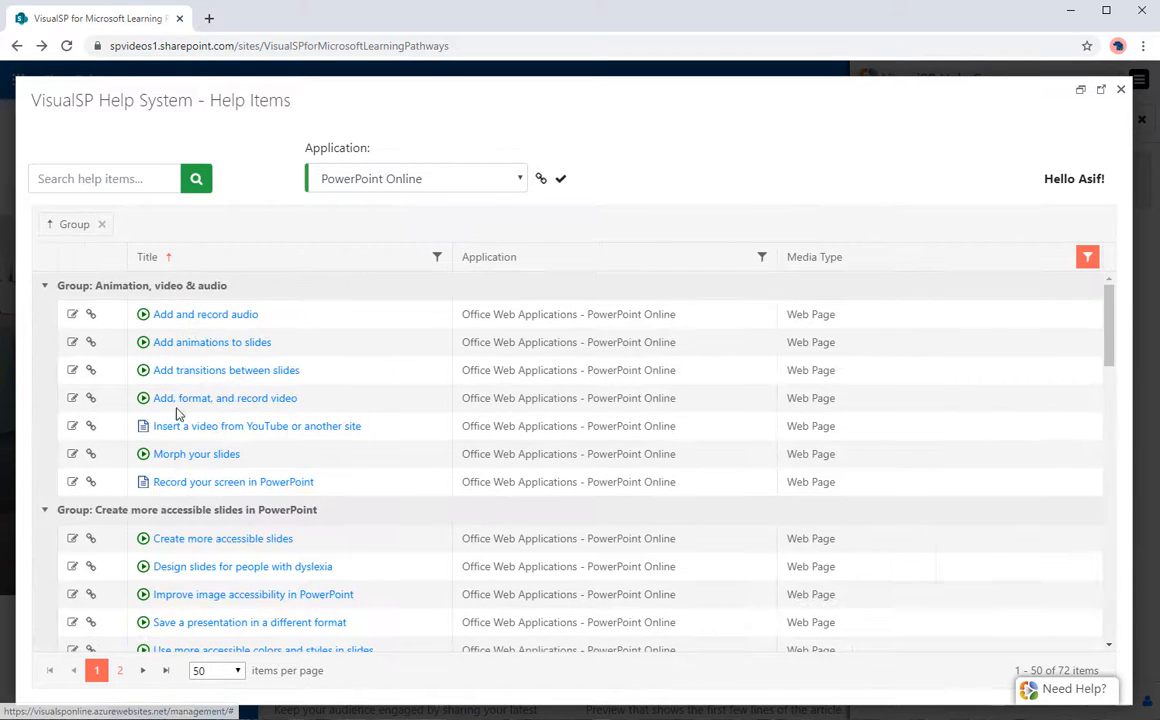
scroll(122, 479, "down", 4)
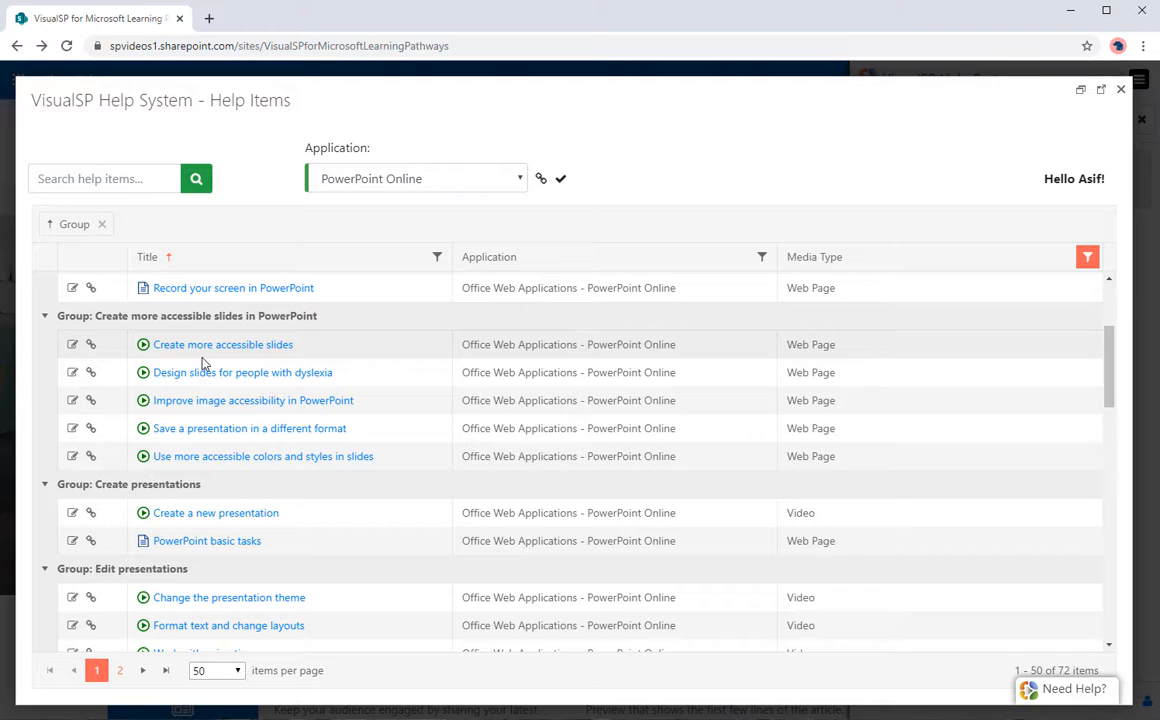
Step: Copy a help item link, reset the Application filter to Show all, and show only checked items
left_click(540, 180)
left_click(517, 180)
left_click(443, 209)
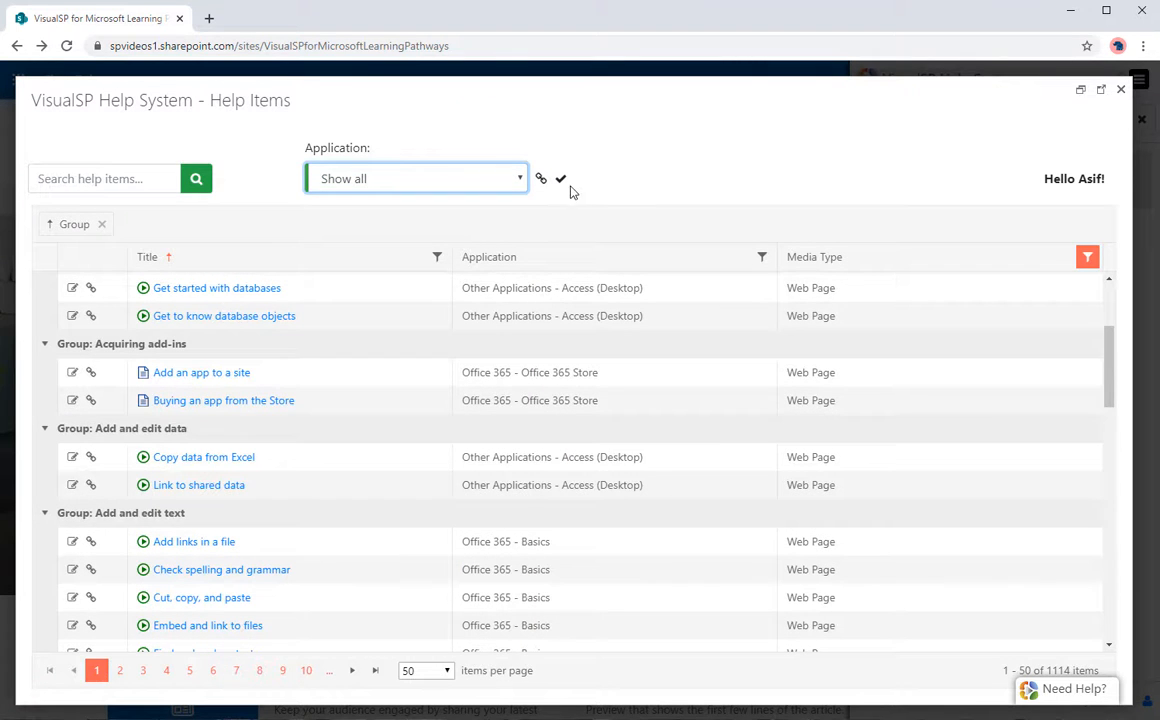
left_click(561, 180)
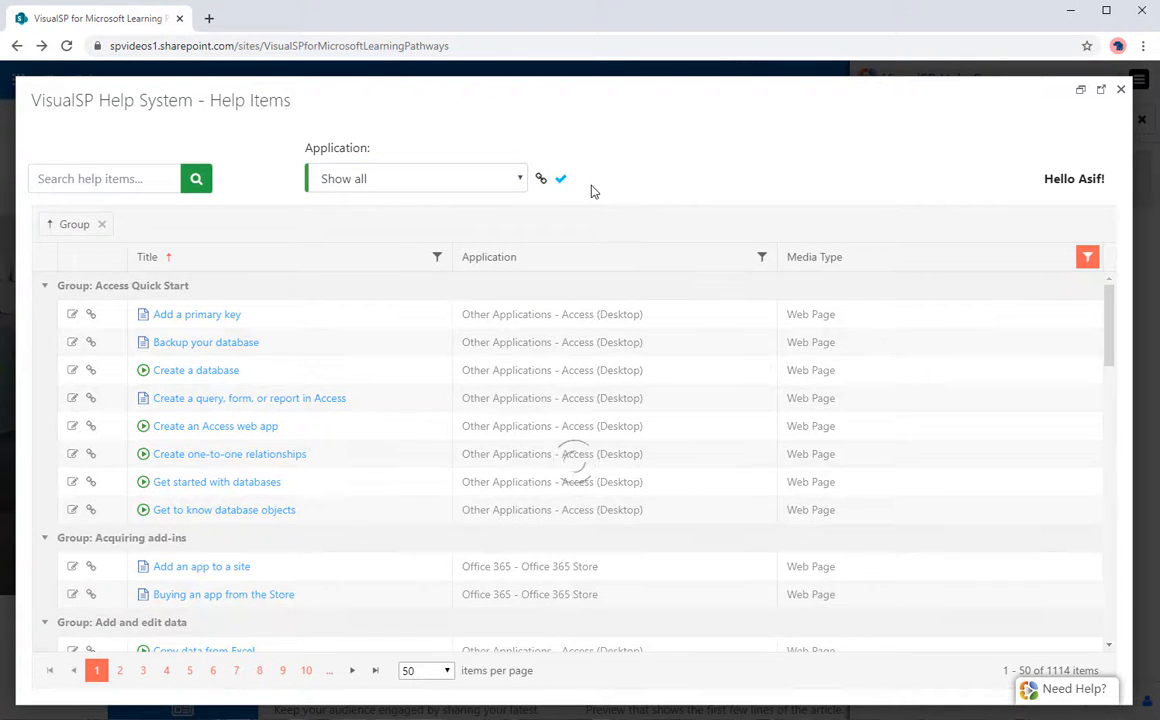